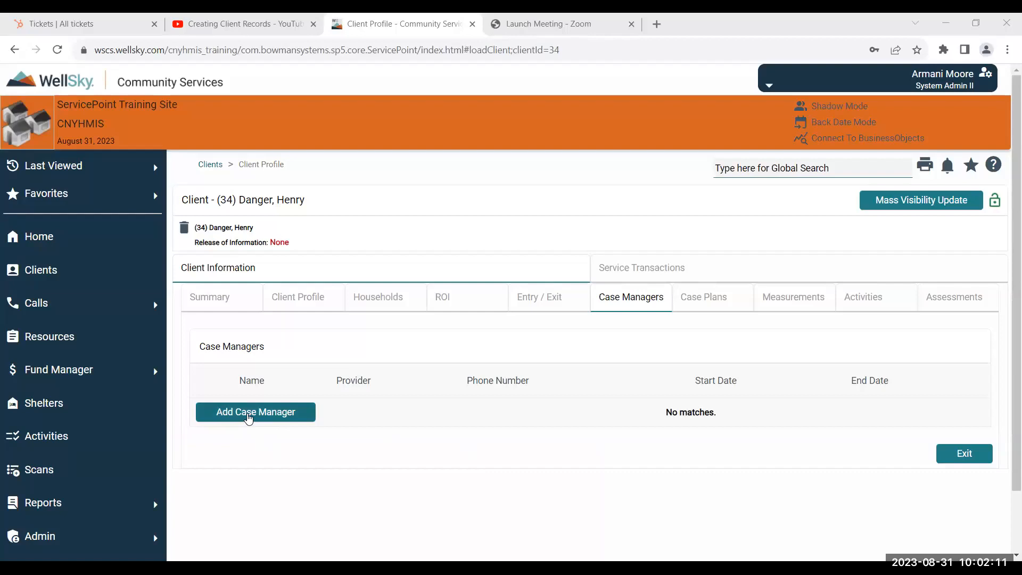
left_click(303, 411)
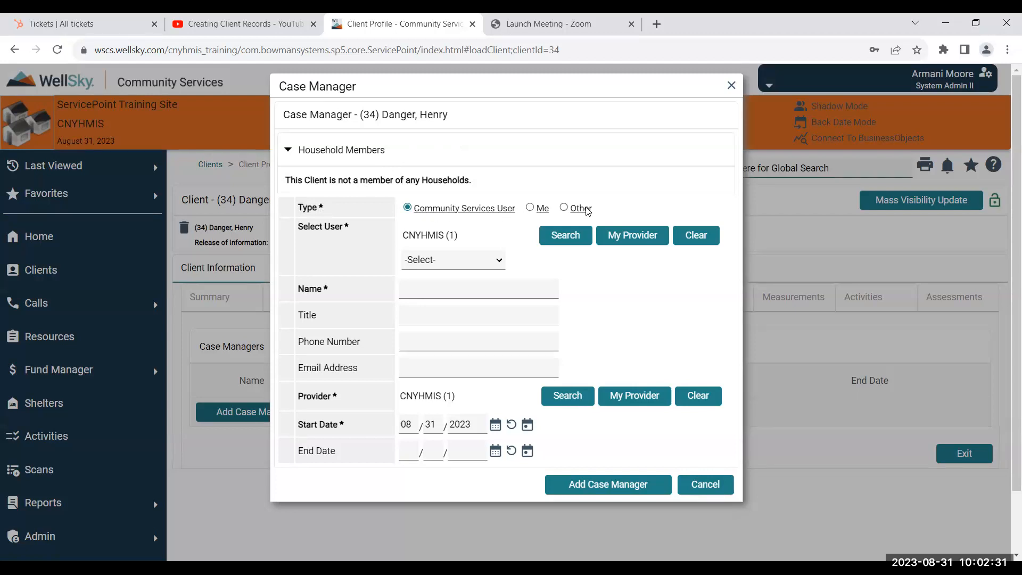
left_click(531, 208)
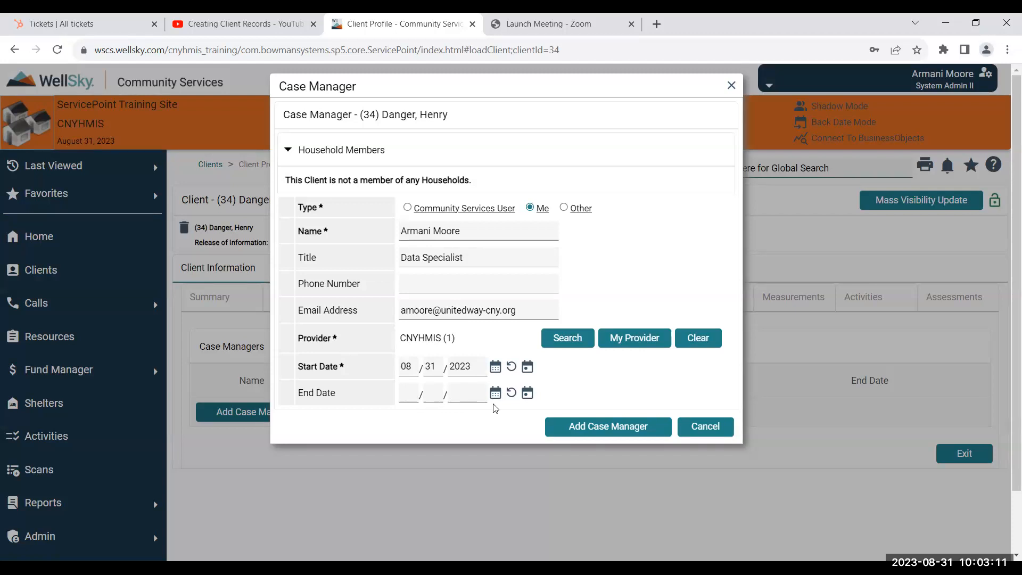
left_click(563, 430)
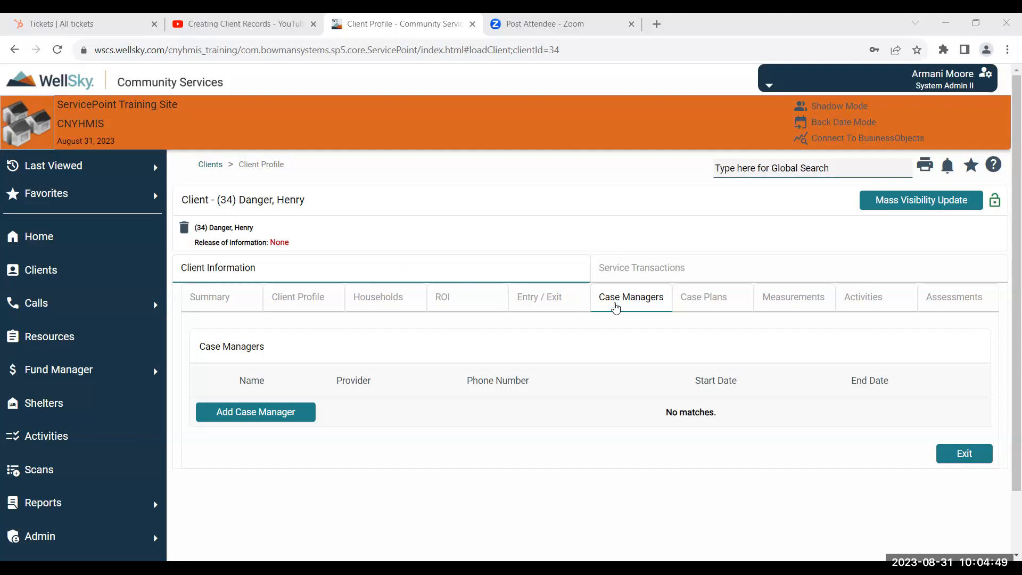
- Add the signed-in user as the client's case manager, using the type Me
left_click(252, 416)
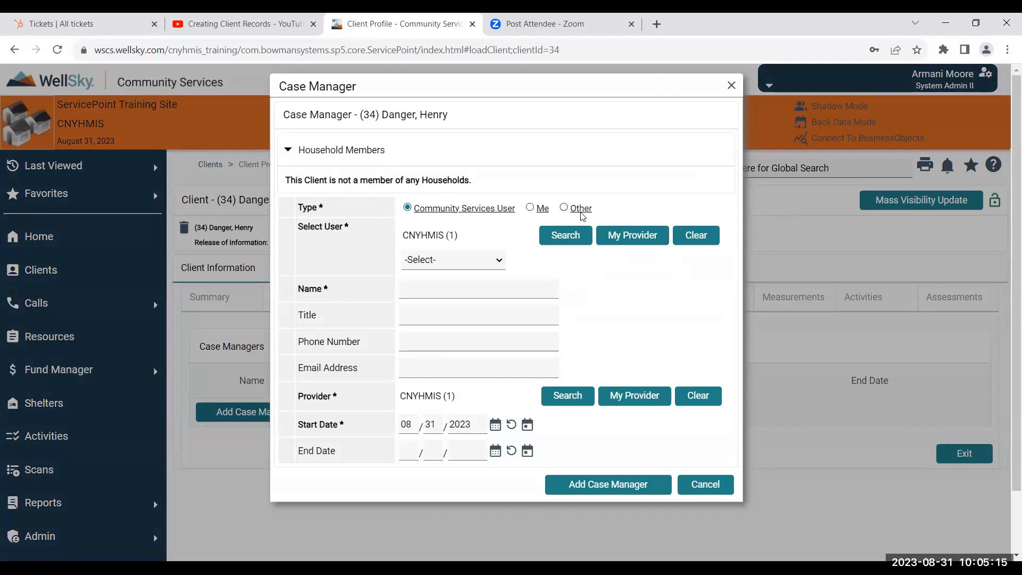
left_click(530, 208)
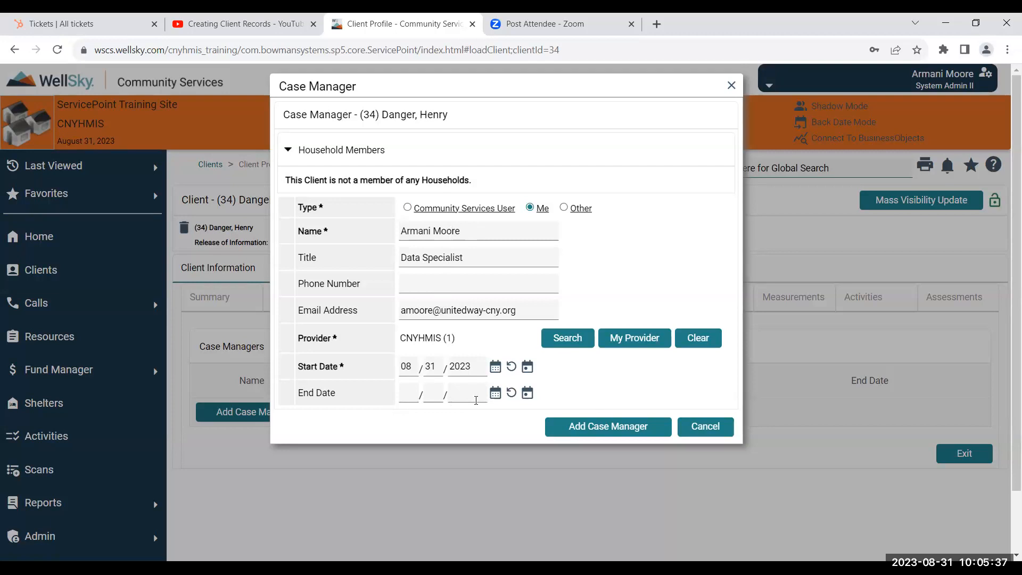
left_click(564, 430)
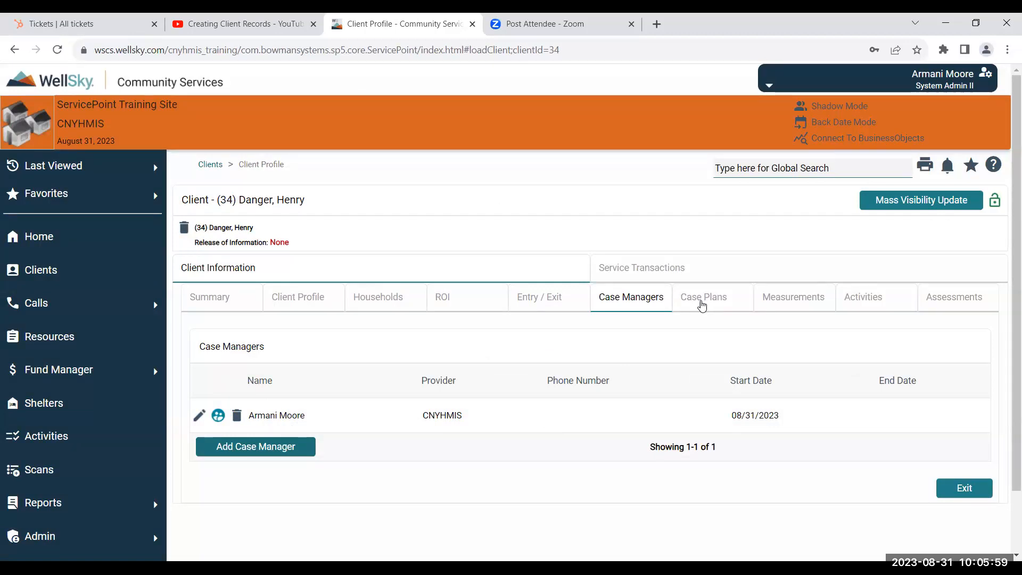
- Start a new goal in the client's case plans and assign the signed-in user as its case manager
left_click(702, 304)
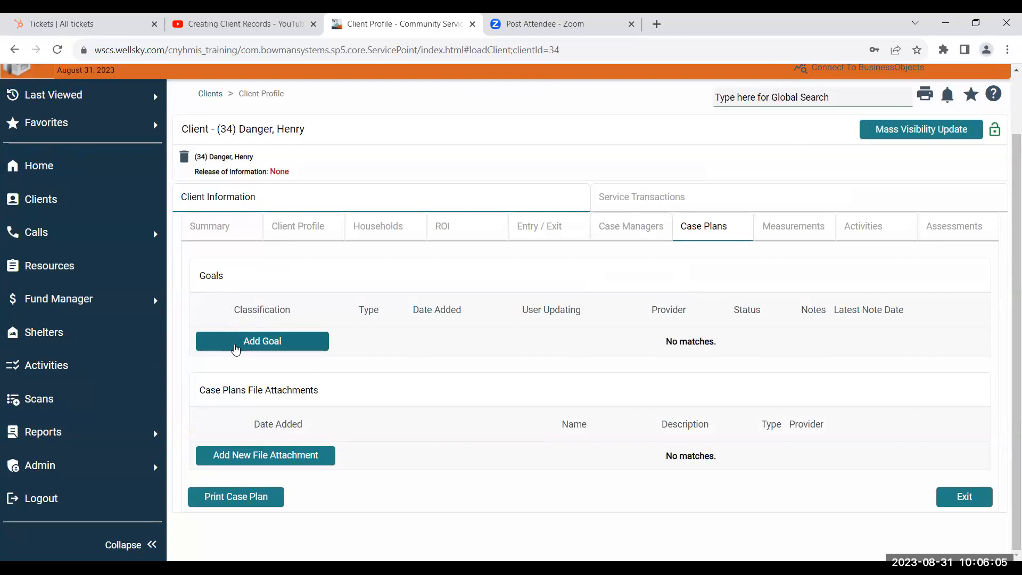
left_click(235, 349)
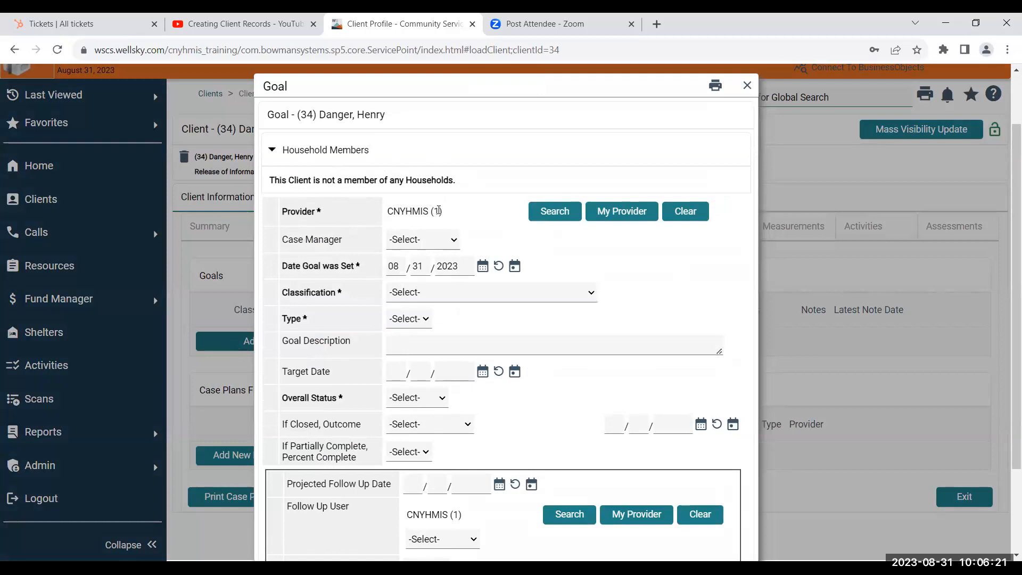
left_click(418, 241)
left_click(420, 270)
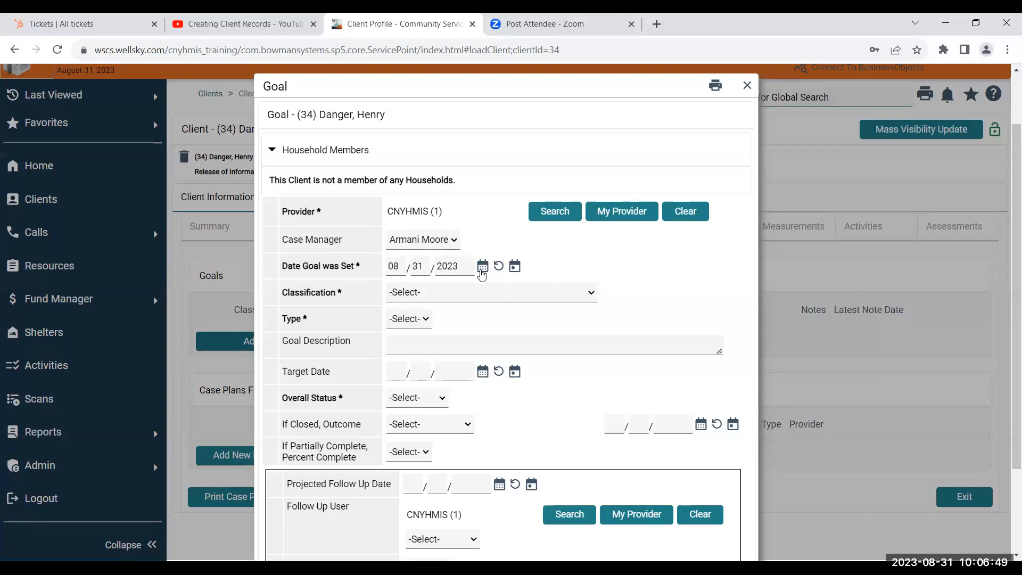
- Classify the new goal as Housing and set its type to Furniture
left_click(482, 268)
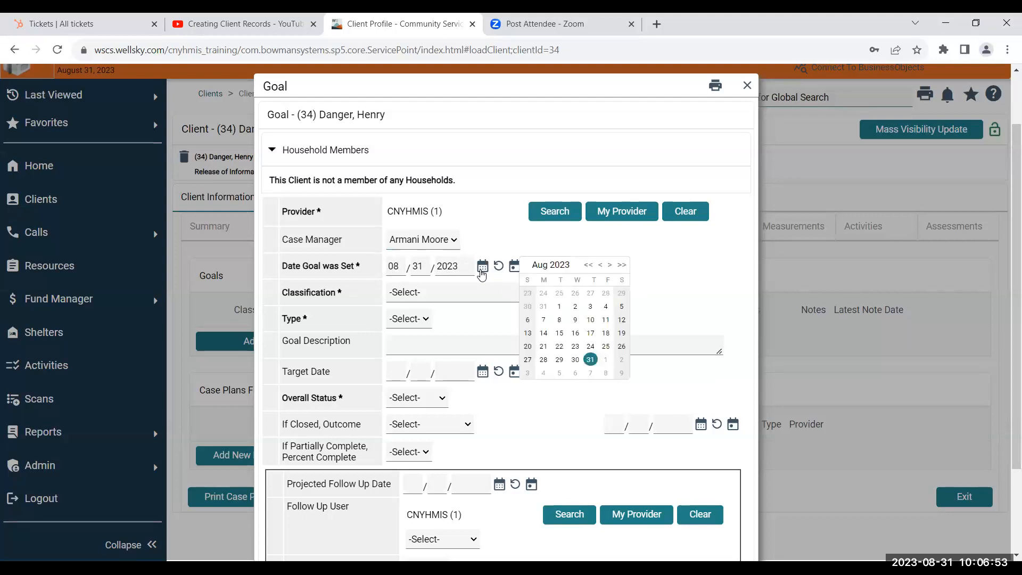
left_click(516, 247)
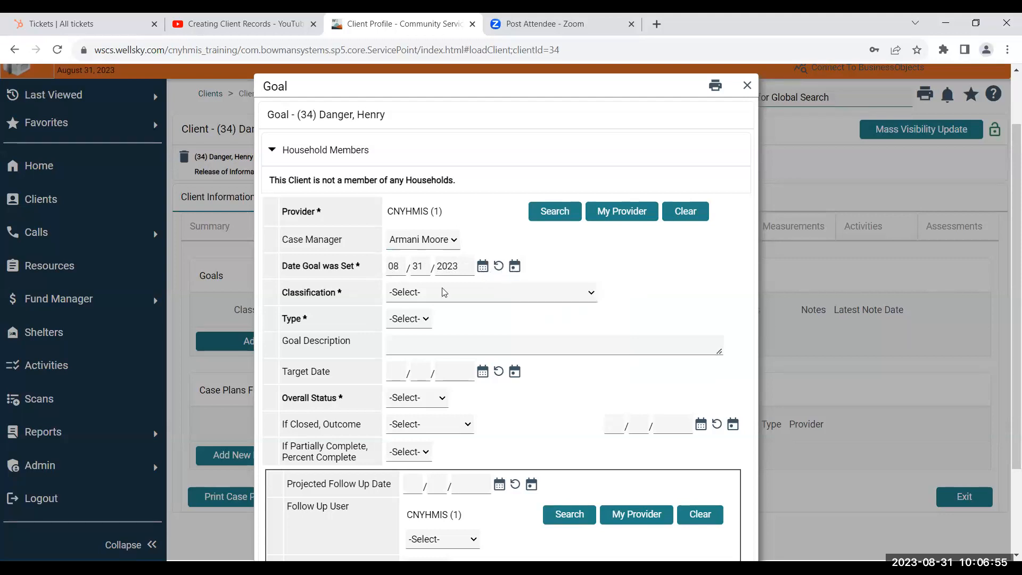
left_click(404, 298)
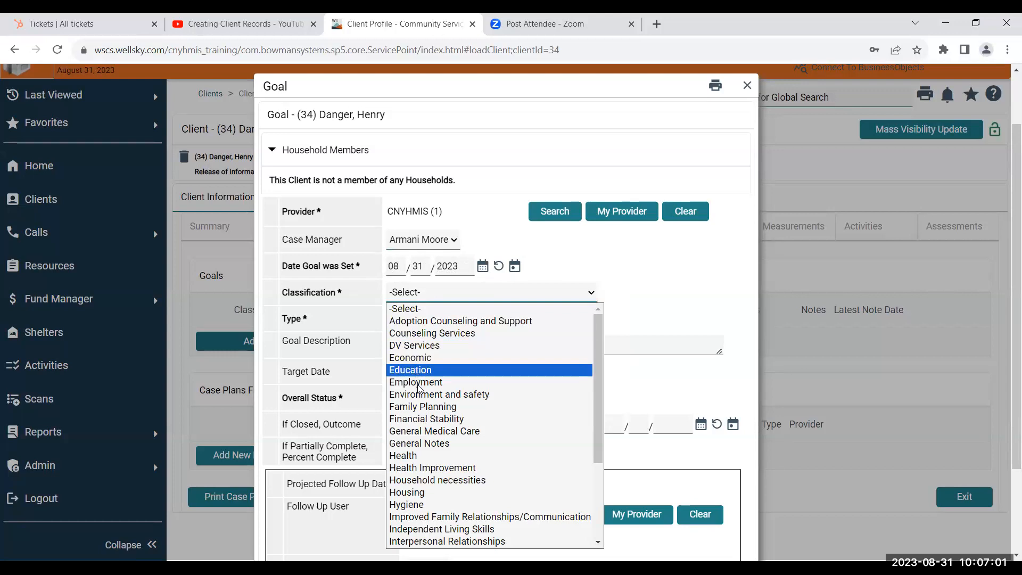
left_click(407, 495)
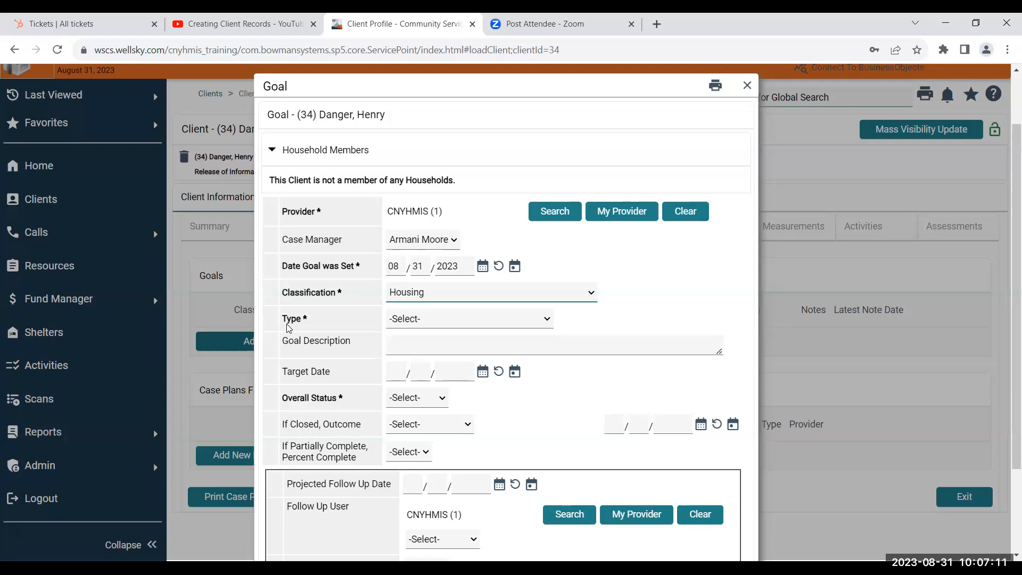
left_click(408, 326)
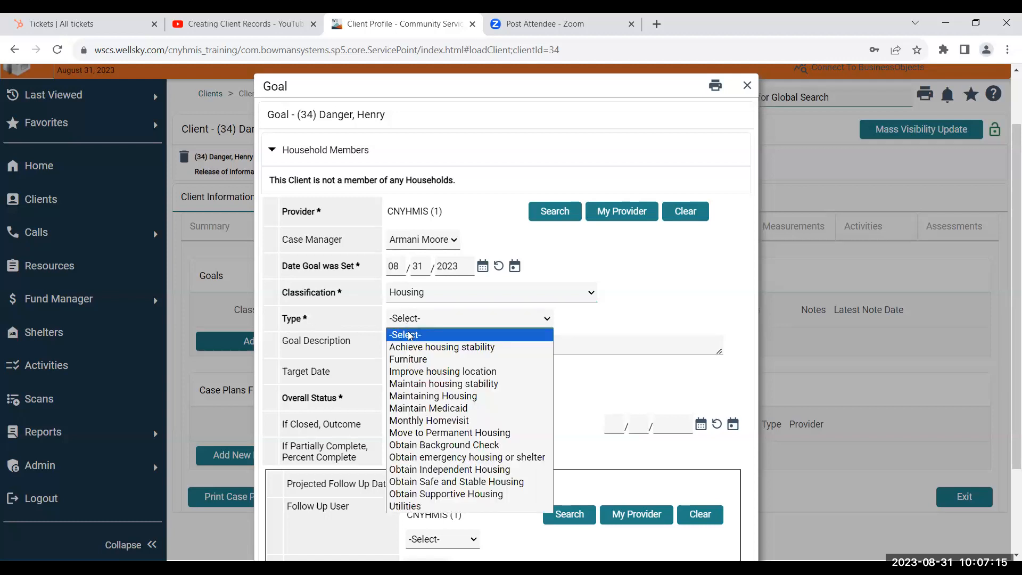
left_click(413, 360)
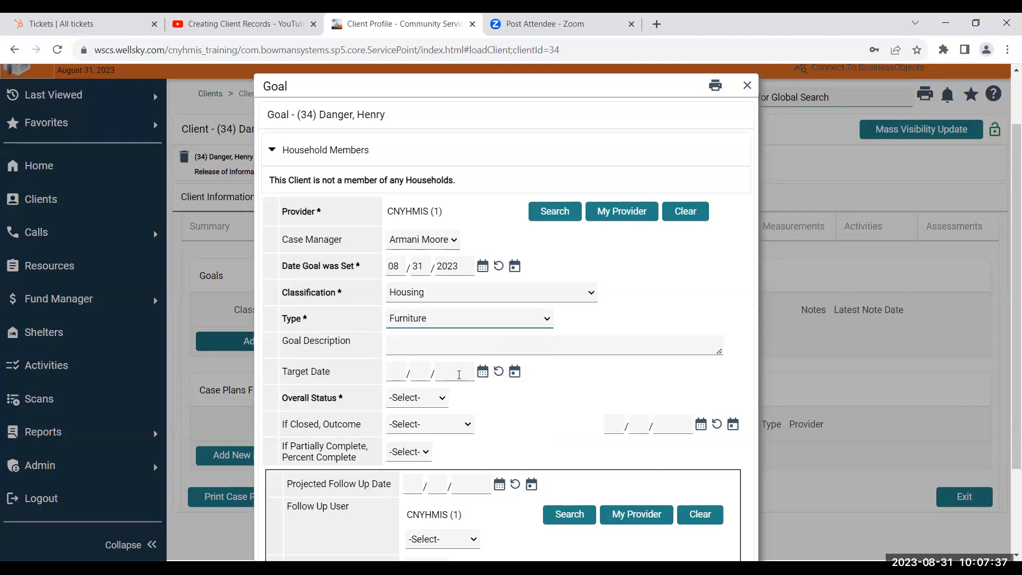
- Set the goal's overall status to Identified, leaving the target date and closing outcome empty
left_click(483, 374)
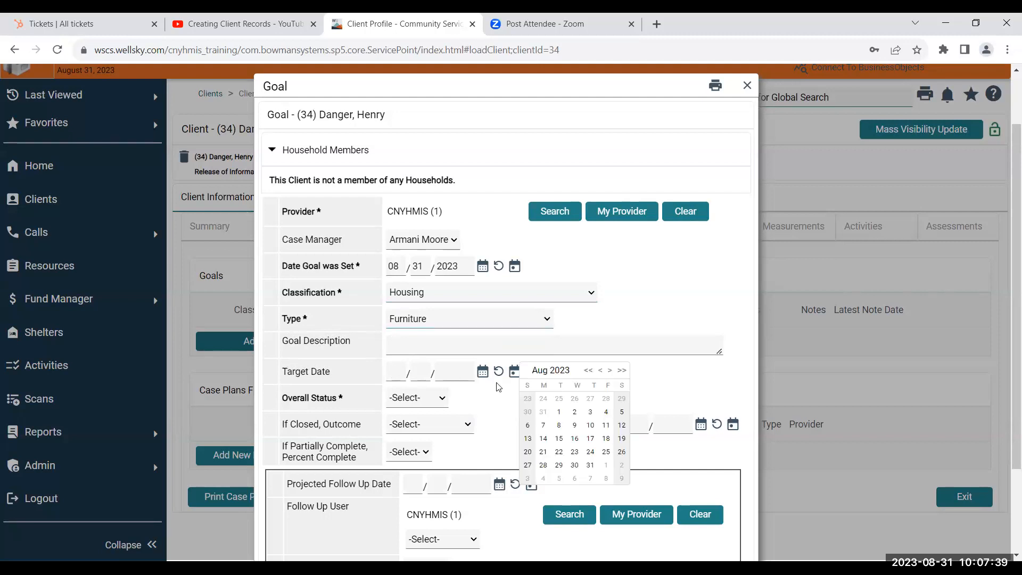
left_click(506, 393)
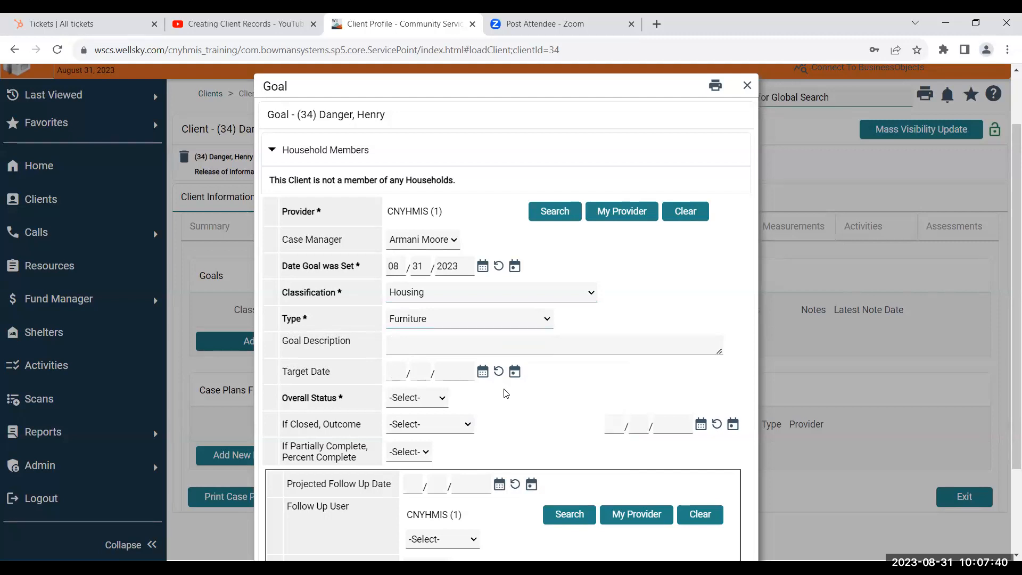
left_click(403, 403)
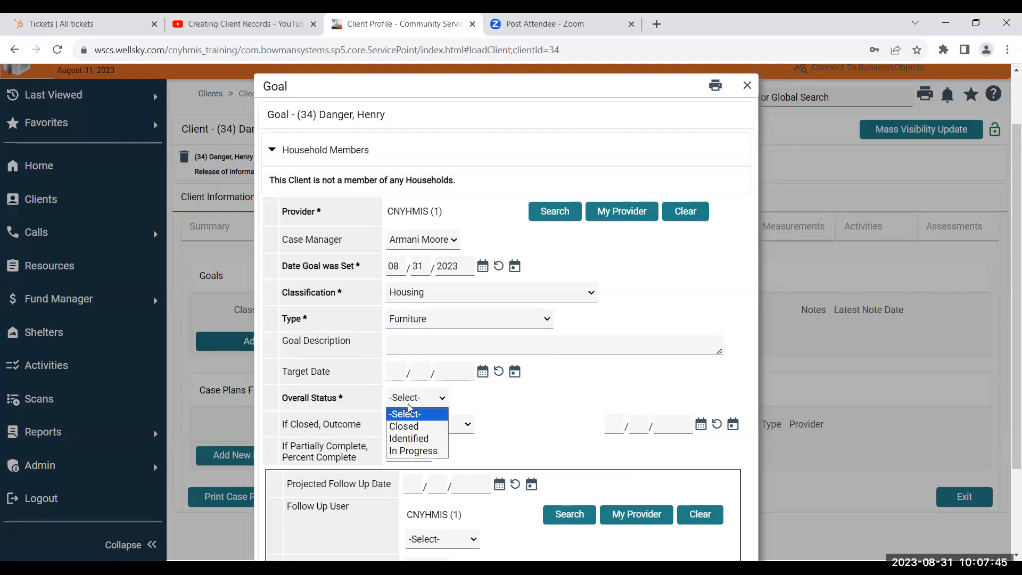
left_click(407, 440)
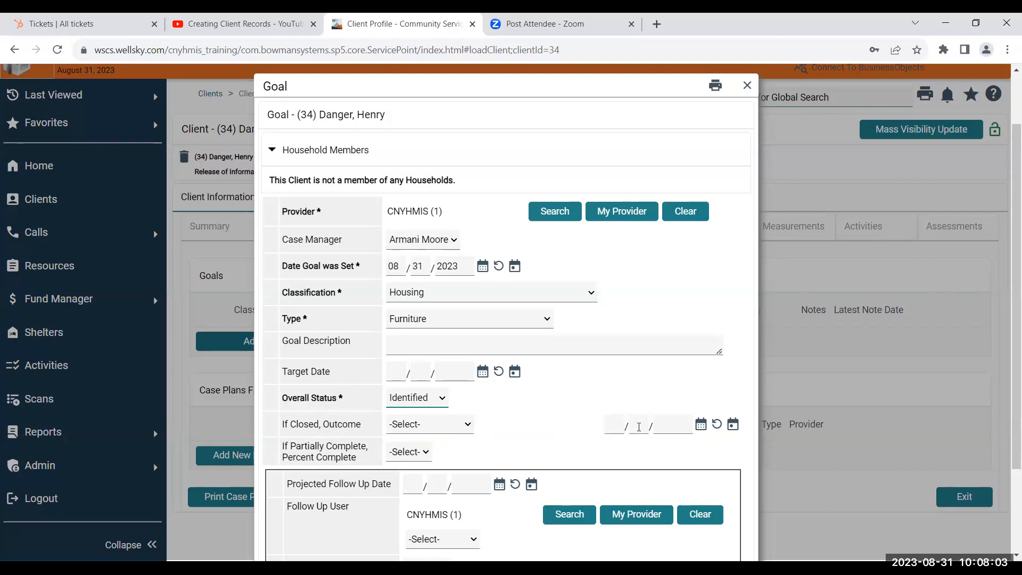
left_click(418, 424)
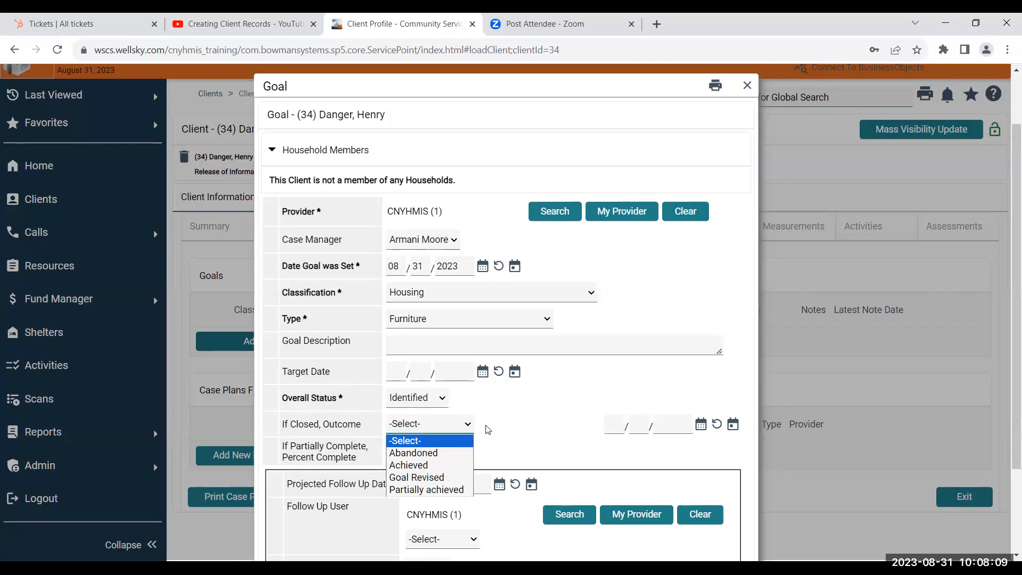
left_click(514, 430)
- Choose the signed-in user as the goal's follow-up user and add the goal
scroll(515, 432, "down", 2)
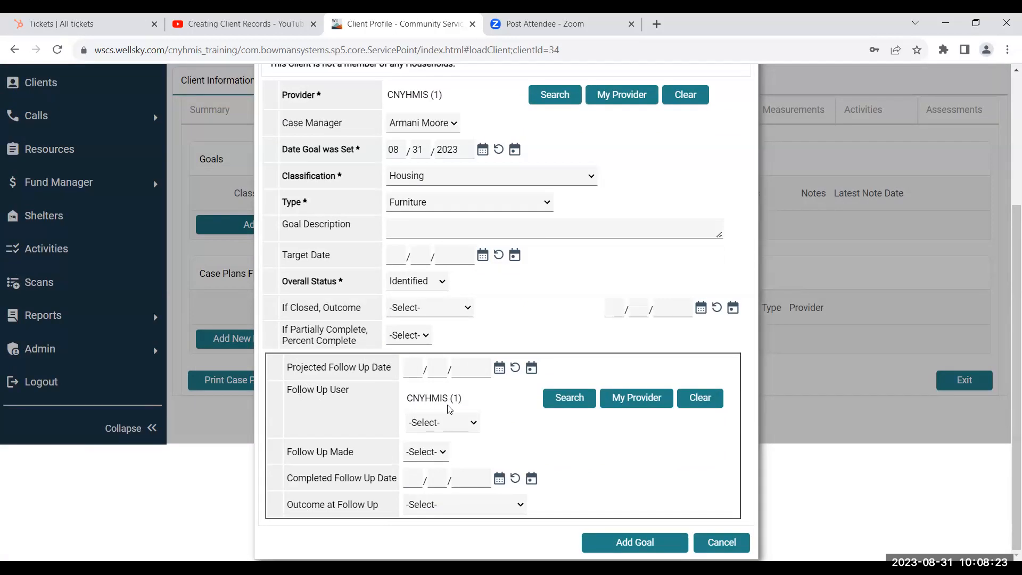
left_click(440, 425)
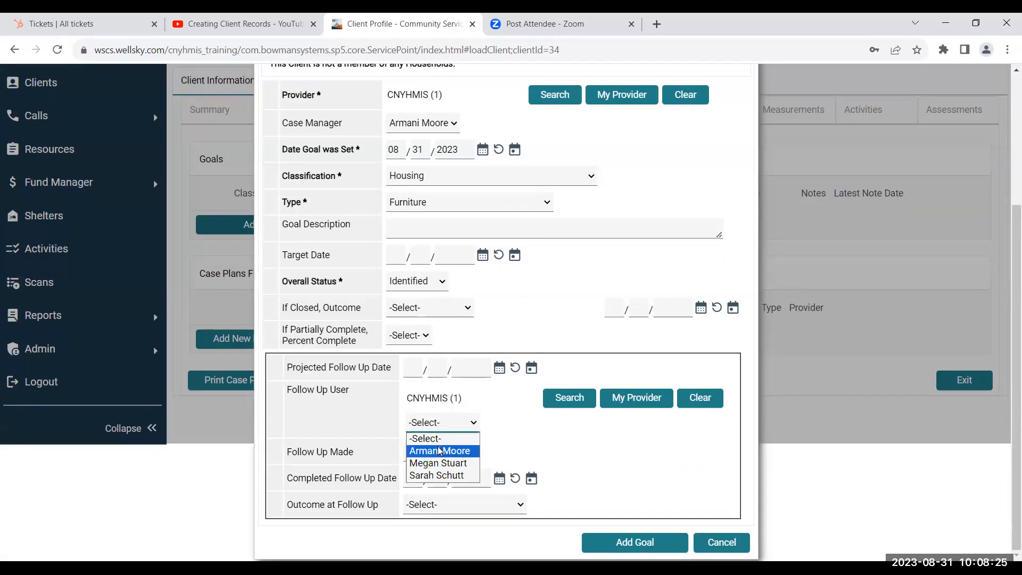
left_click(439, 451)
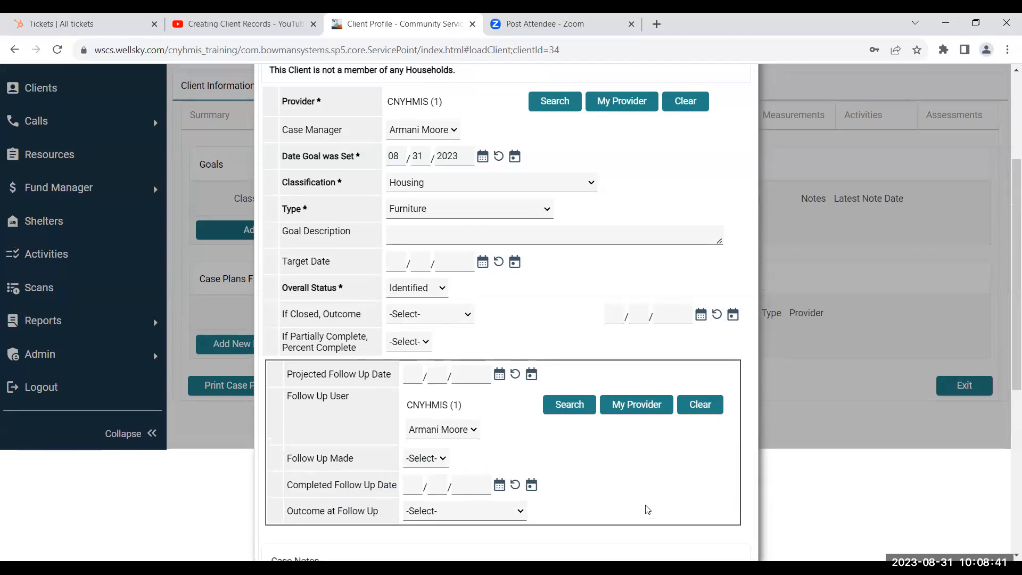
- Start a case note for the goal and set the signed-in user as its case manager
scroll(594, 445, "down", 5)
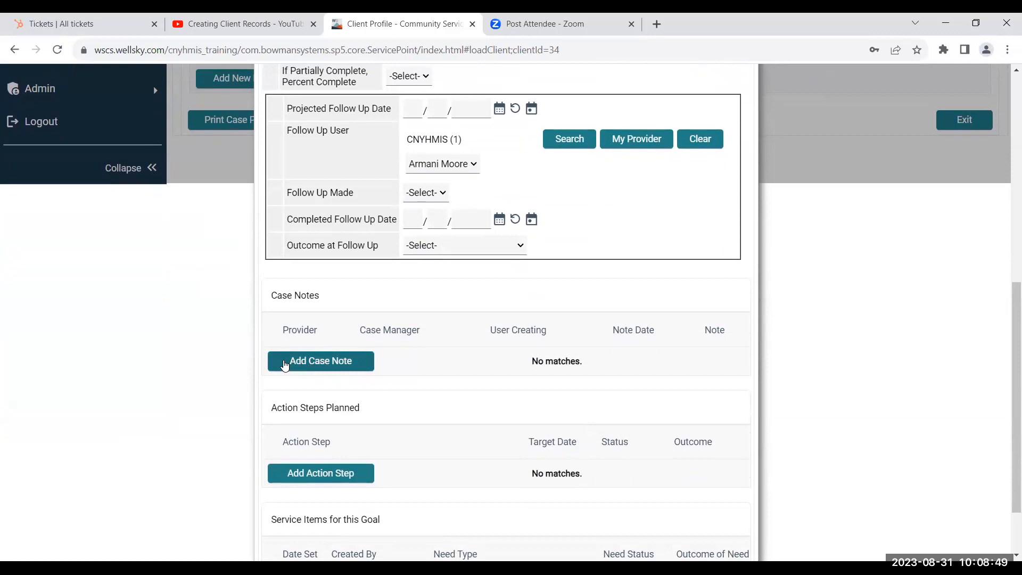
left_click(285, 366)
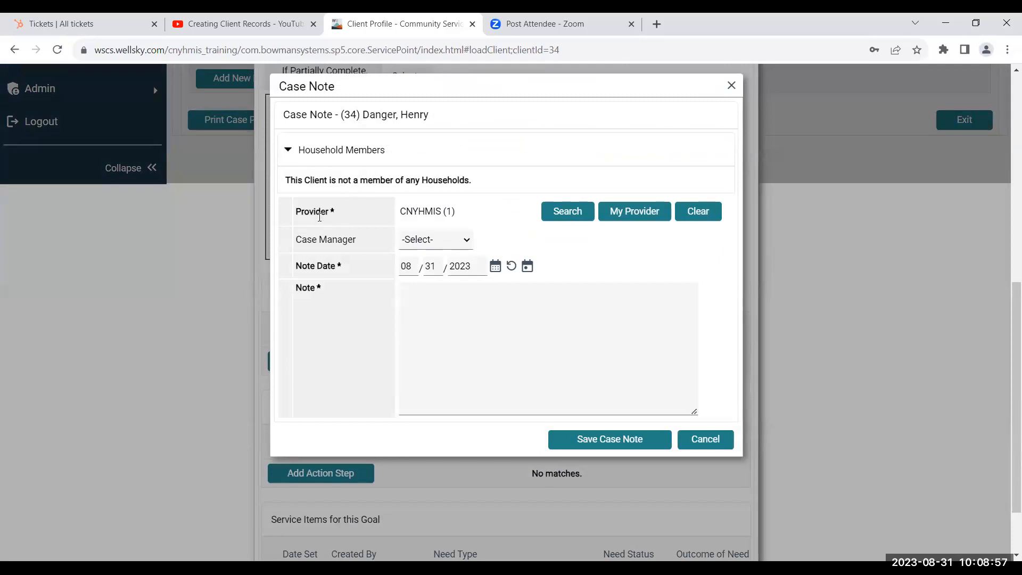
left_click(425, 241)
left_click(425, 270)
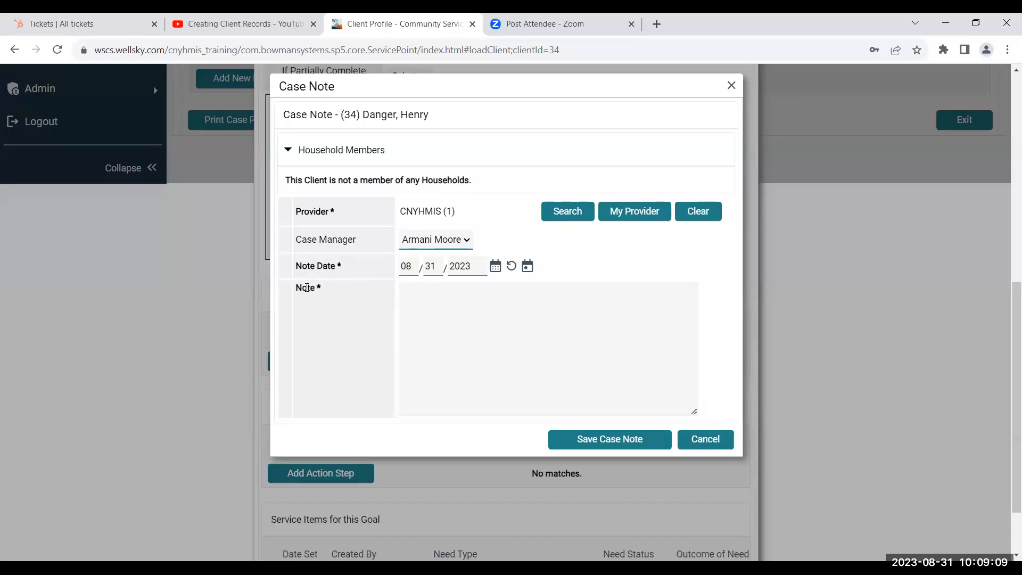
- Write the case note "Client saw furniture they liked and reported back to me." and save it
left_click(417, 299)
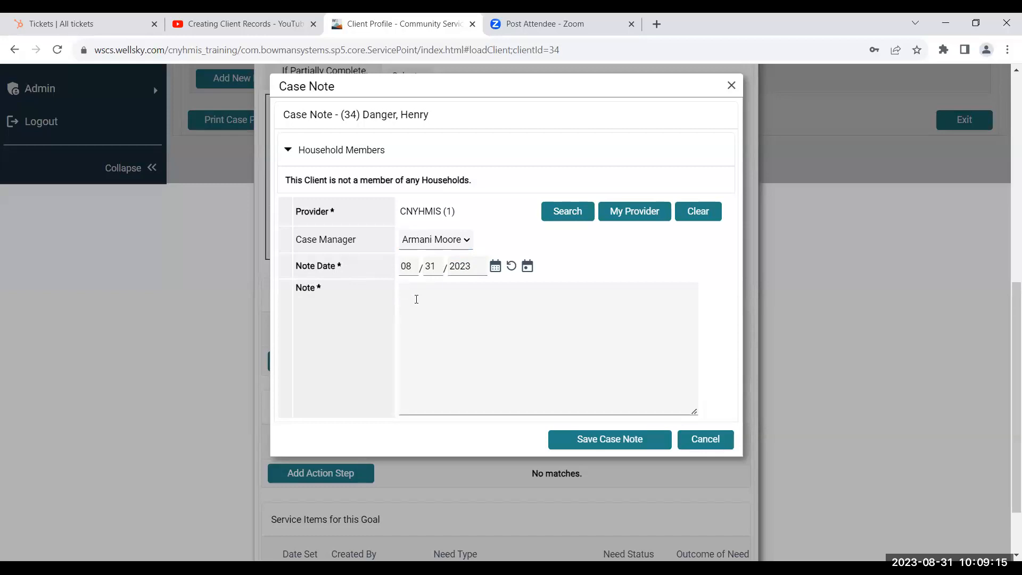
left_click(417, 299)
type("Client saw f")
type("urniture they liked and reported back to me")
key("BackSpace")
type(".")
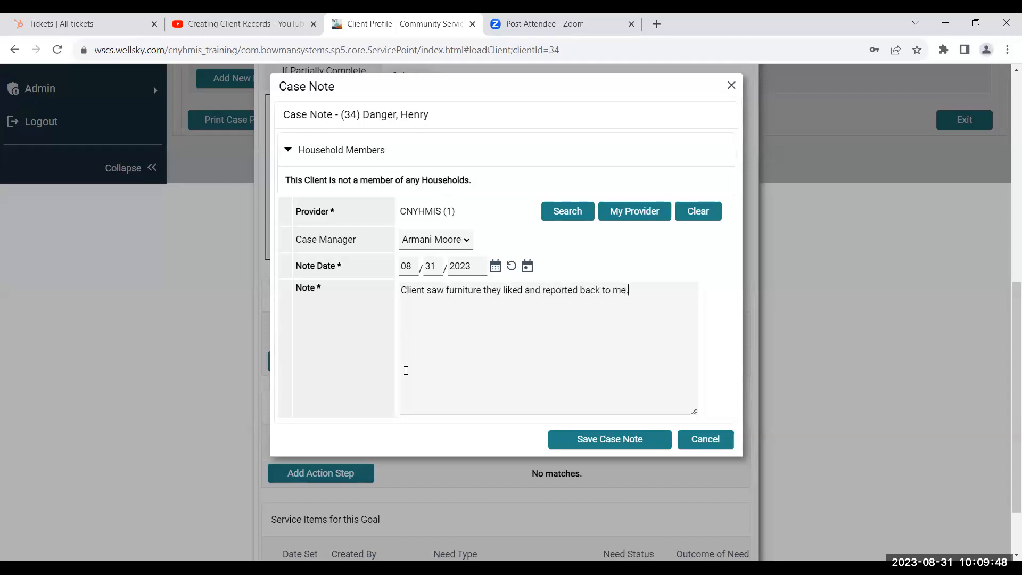
left_click(570, 442)
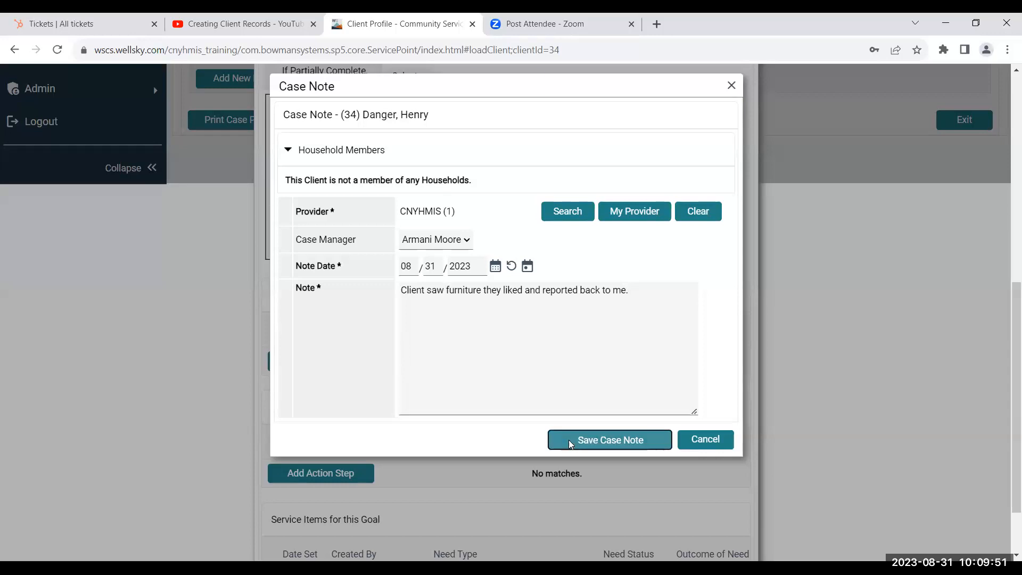
- Save the goal with its case note and exit to the client's case plans
scroll(569, 426, "up", 6)
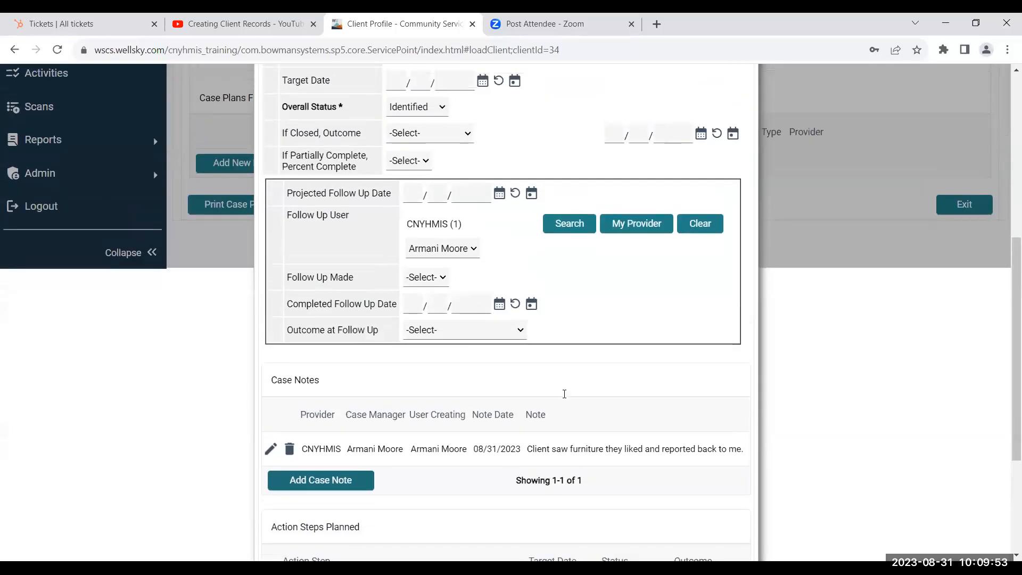
scroll(566, 398, "down", 8)
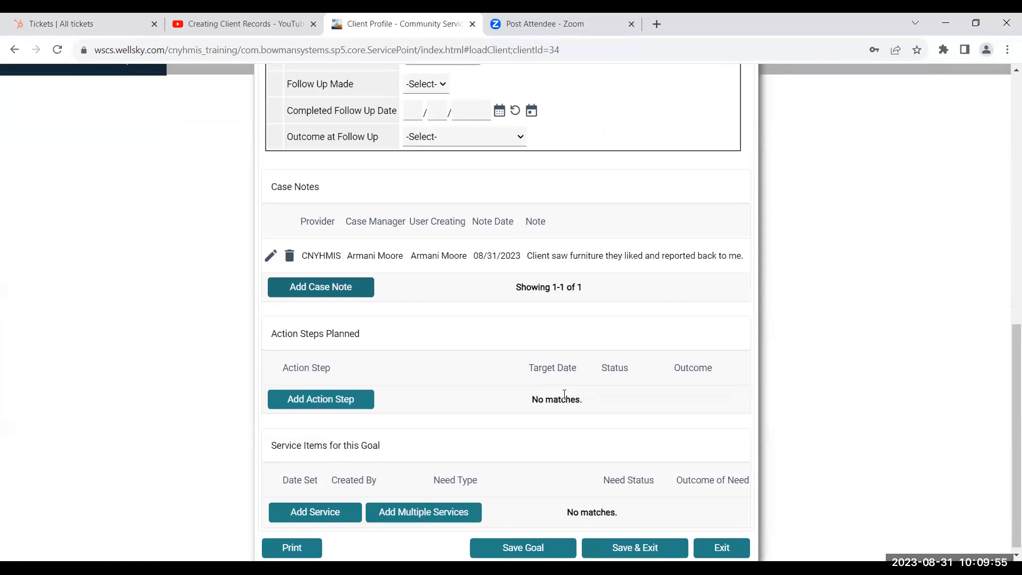
key("Return")
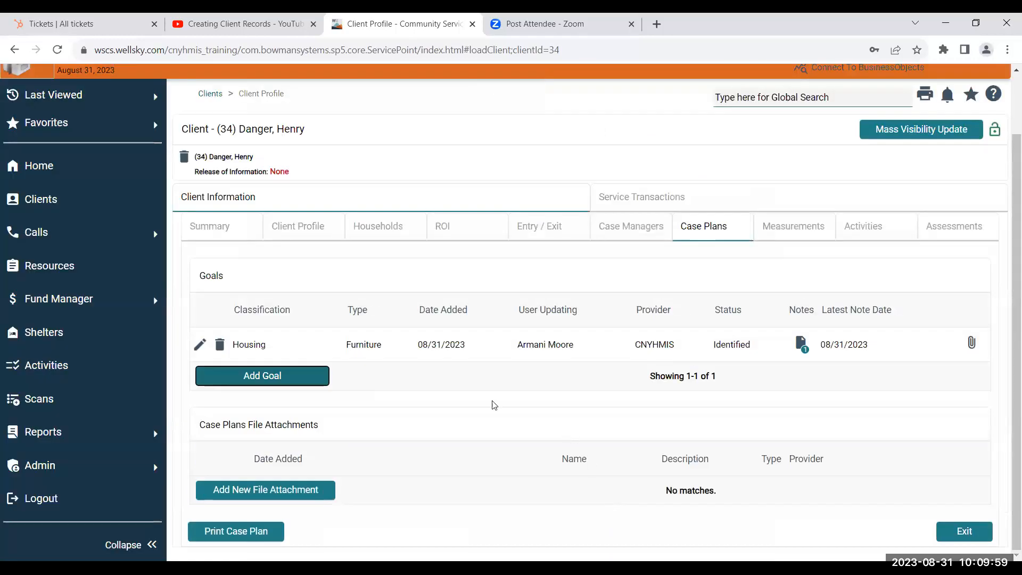